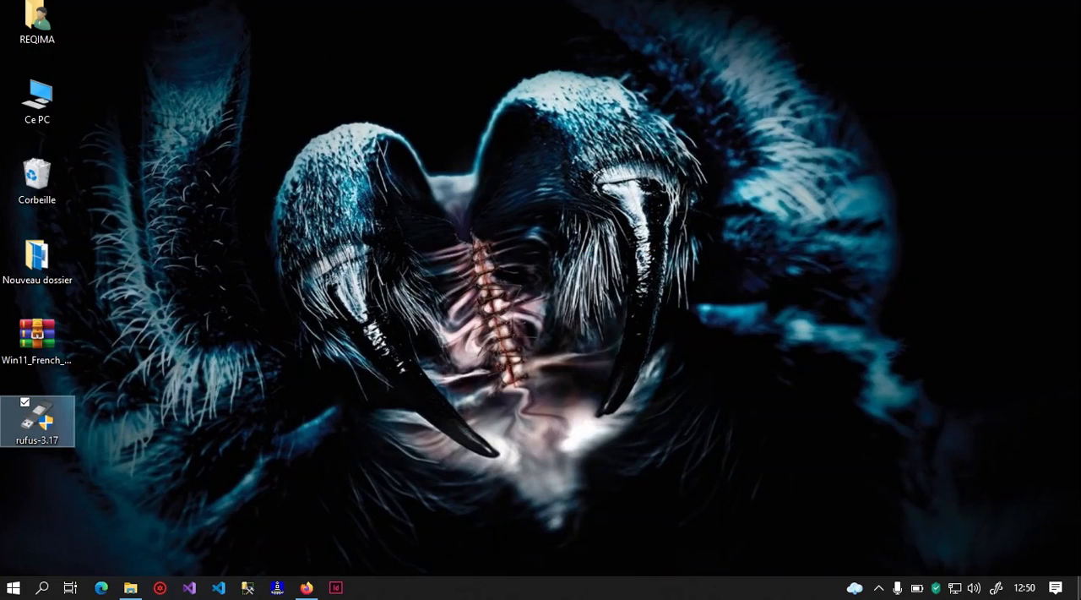
- Switch to Firefox, request the rufus-3.17.exe download from the other-versions list on the Rufus site, and cancel it
{"action": "left_click", "coordinate": [697, 382]}
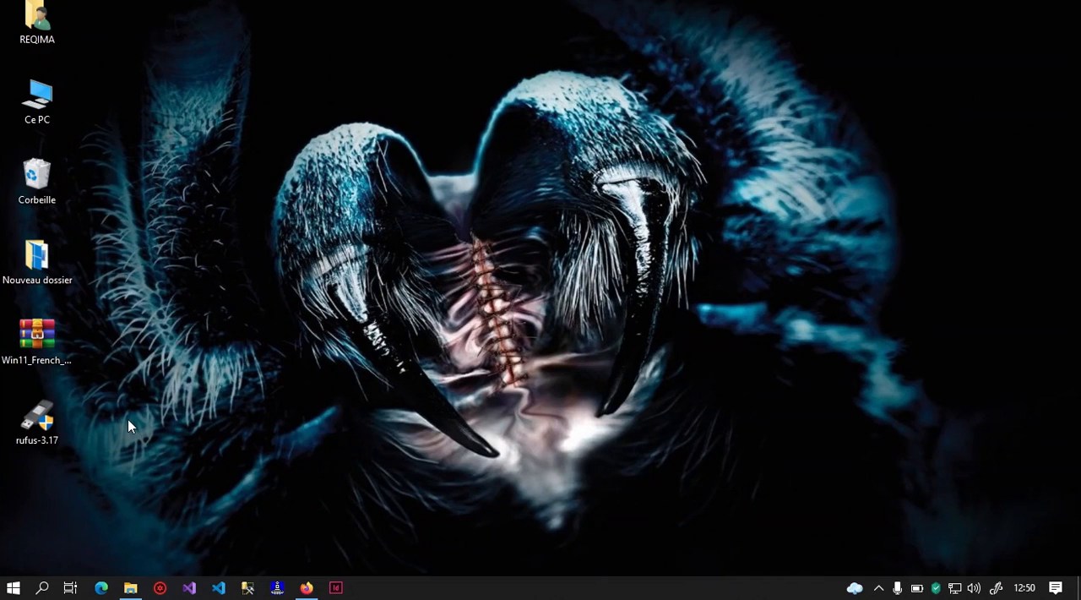
{"action": "left_click", "coordinate": [305, 587]}
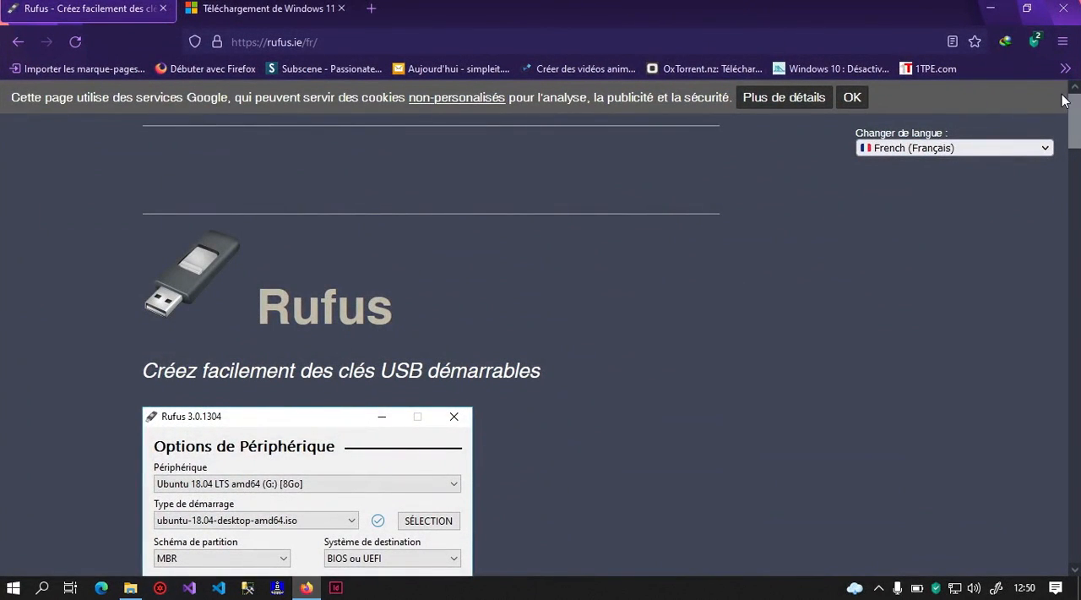
{"action": "left_click_drag", "start_coordinate": [1073, 99], "coordinate": [1079, 217]}
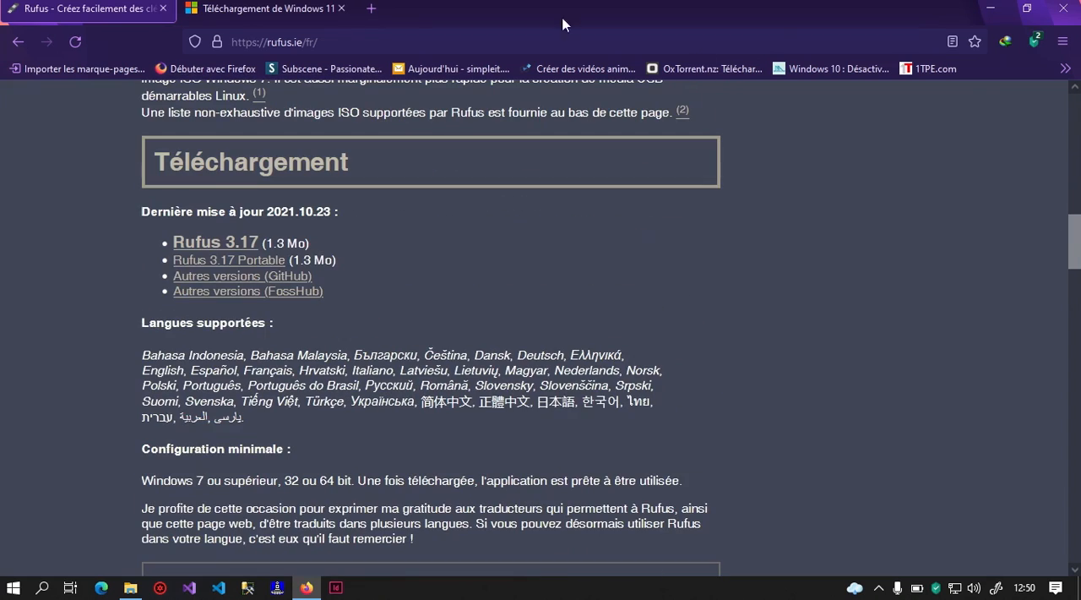
{"action": "left_click", "coordinate": [251, 280]}
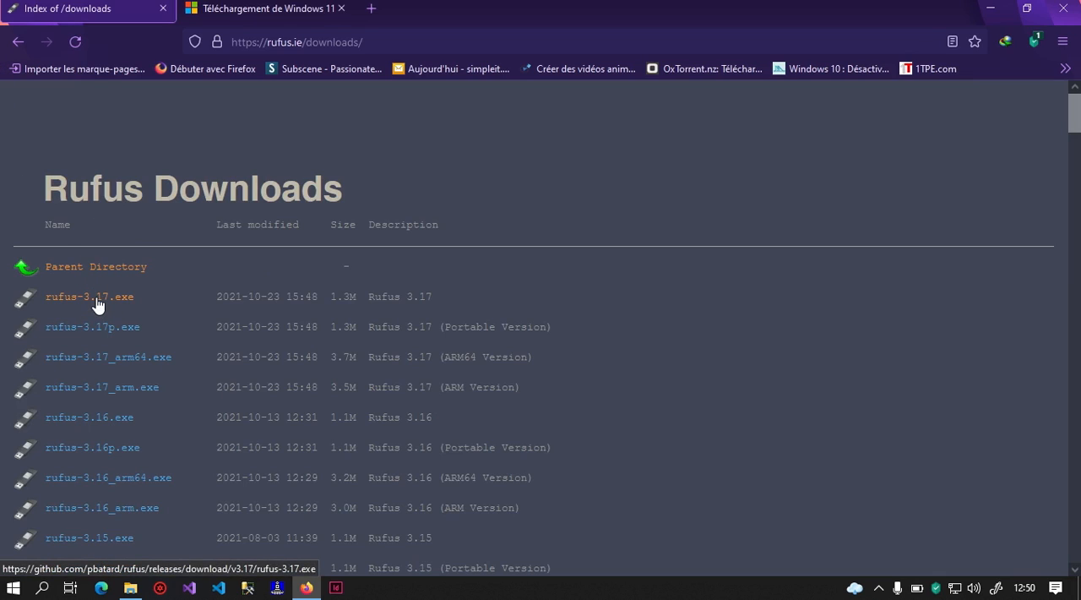
{"action": "left_click", "coordinate": [97, 304]}
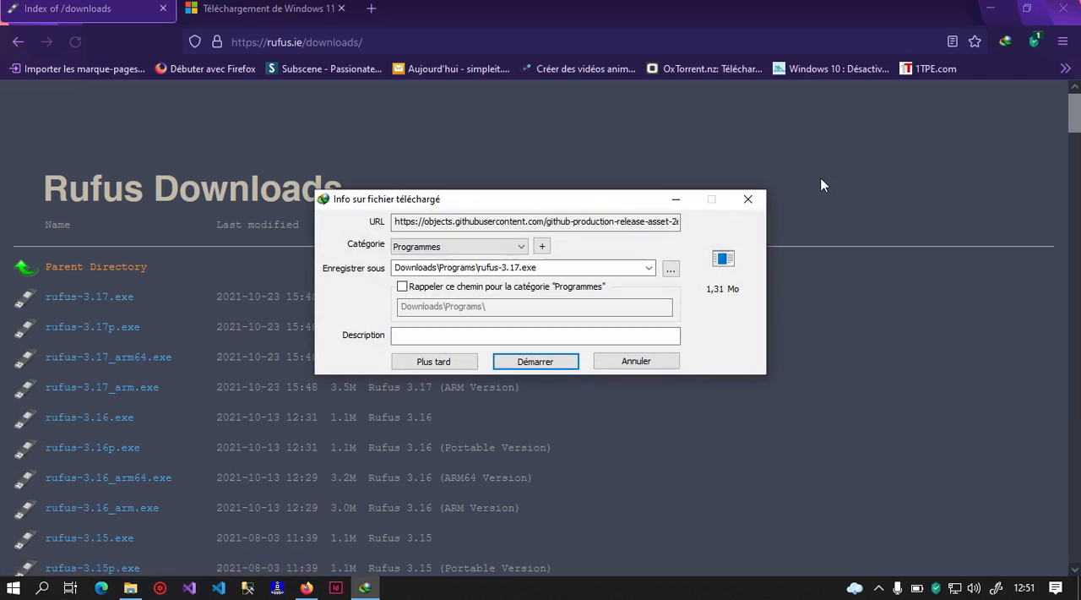
{"action": "left_click", "coordinate": [610, 363]}
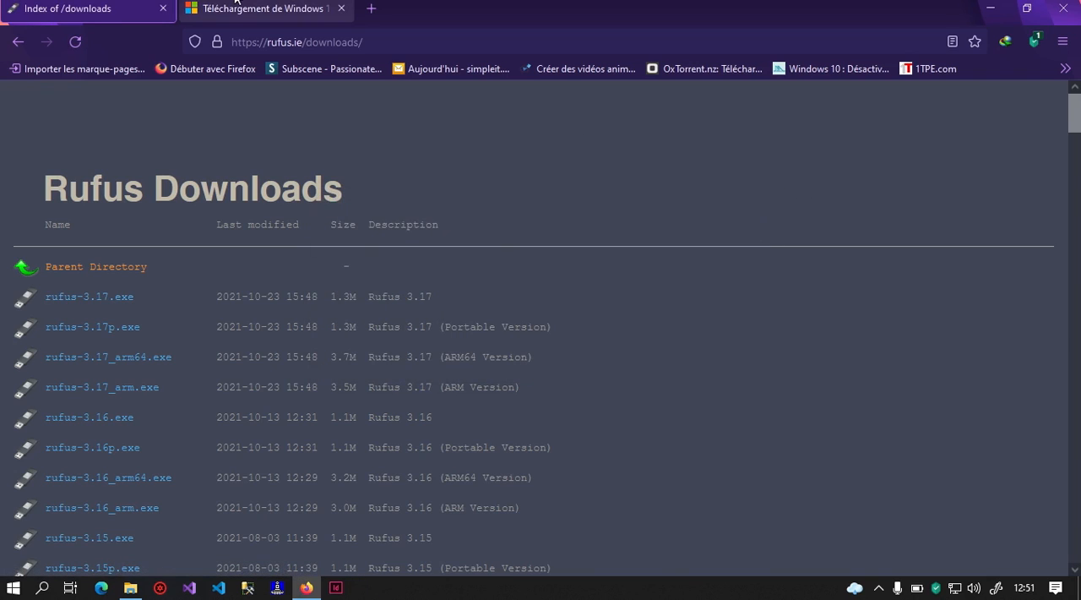
- On Microsoft's Windows 11 download page, choose Windows 11 as the disk image (ISO) and submit the selection
{"action": "left_click", "coordinate": [289, 4]}
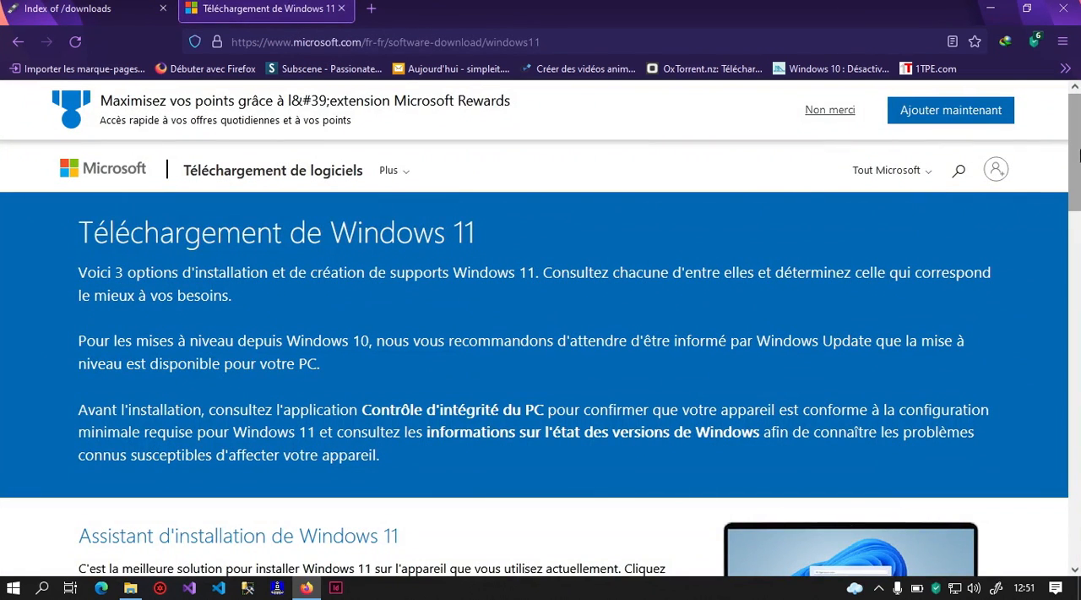
{"action": "left_click_drag", "start_coordinate": [1076, 165], "coordinate": [1078, 252]}
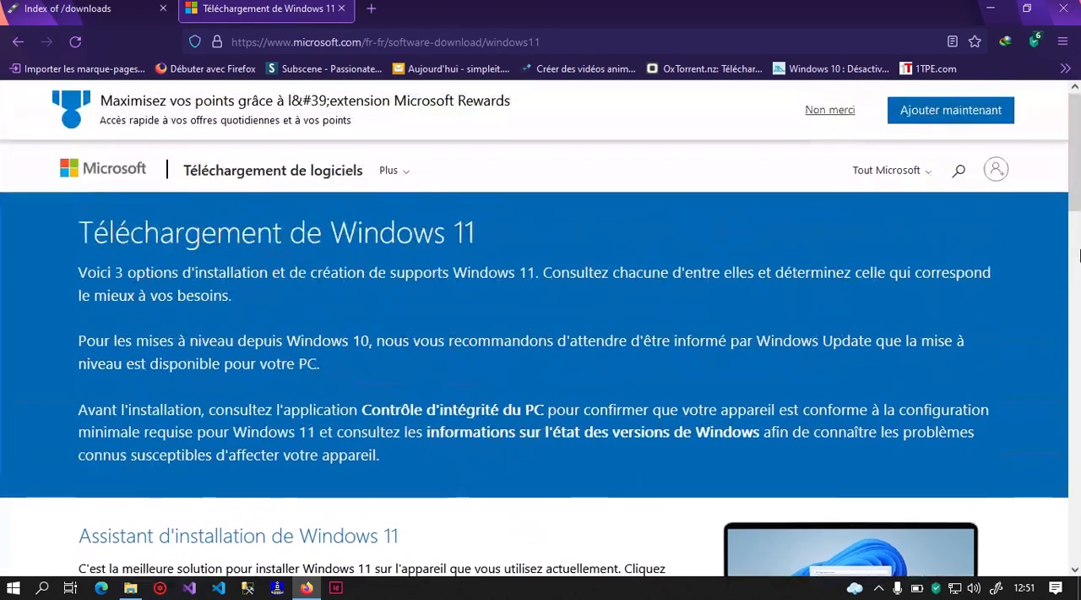
{"action": "left_click_drag", "start_coordinate": [1076, 237], "coordinate": [1078, 348]}
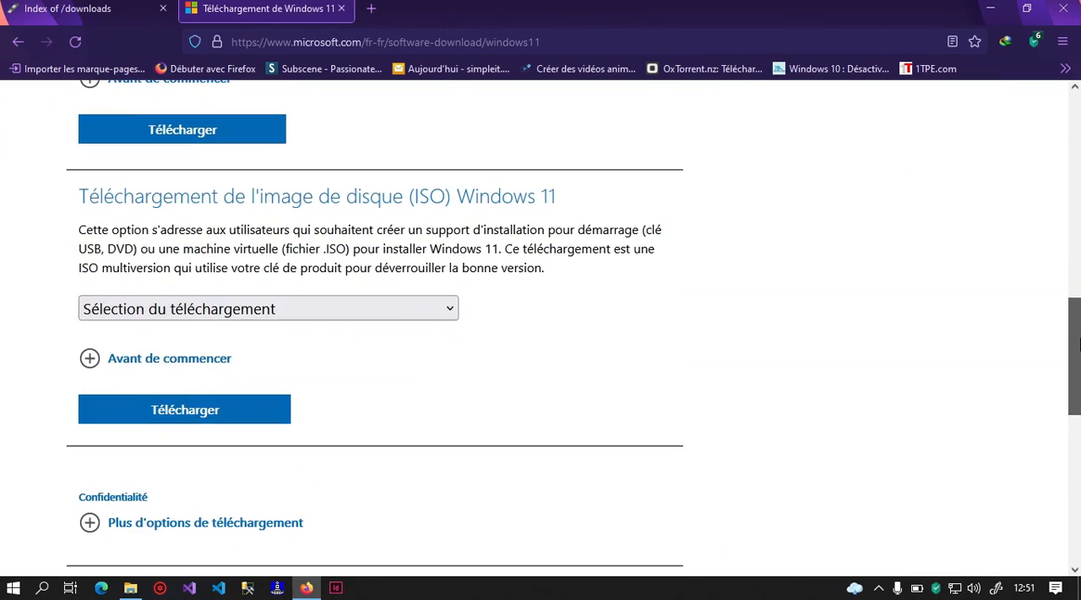
{"action": "left_click", "coordinate": [212, 309]}
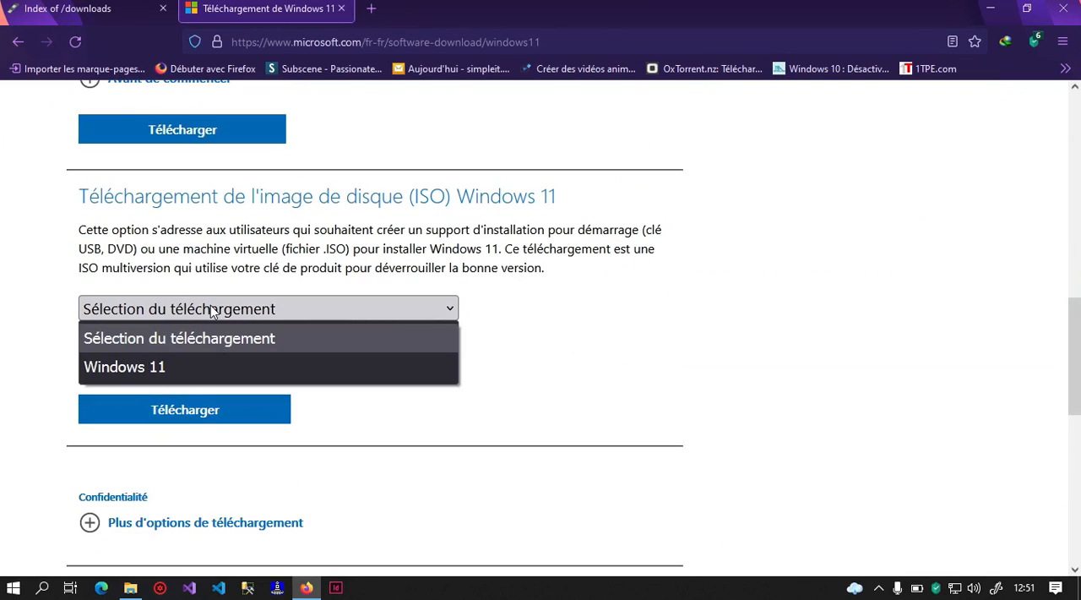
{"action": "left_click", "coordinate": [204, 363]}
{"action": "left_click", "coordinate": [217, 409]}
- Set the product language to Français for the Windows 11 ISO and confirm it
{"action": "scroll", "coordinate": [217, 407], "scroll_direction": "down", "scroll_amount": 3}
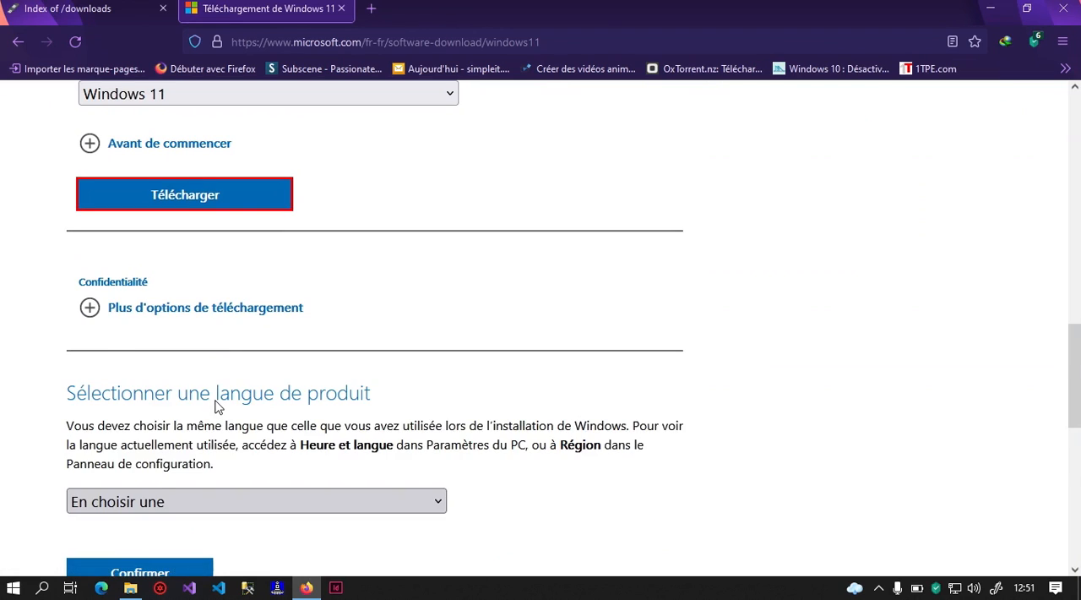
{"action": "left_click", "coordinate": [207, 500]}
{"action": "key", "text": "f"}
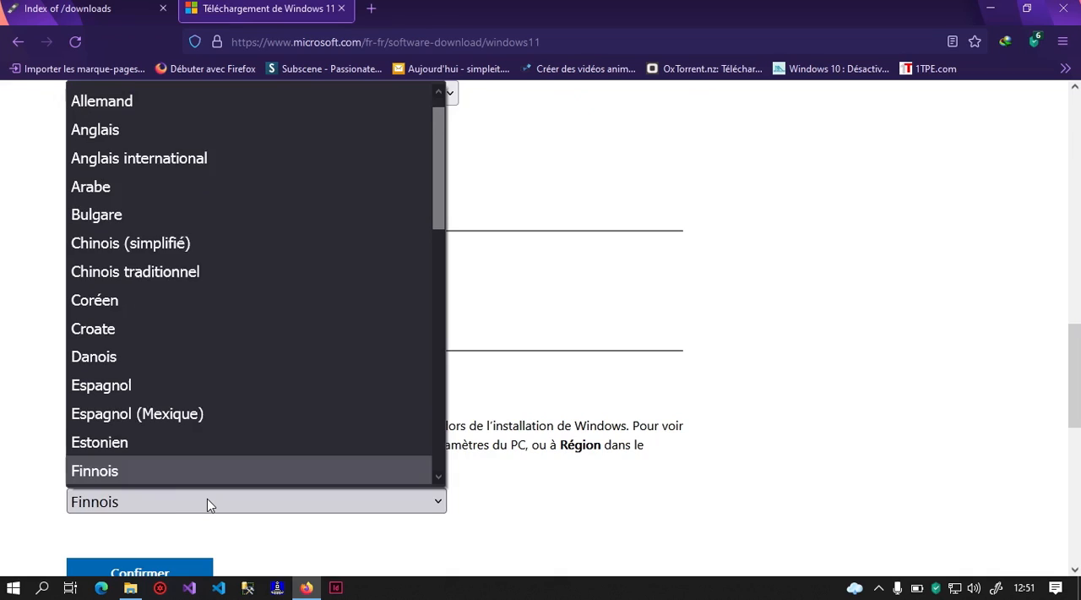
{"action": "key", "text": "r"}
{"action": "key", "text": "Return"}
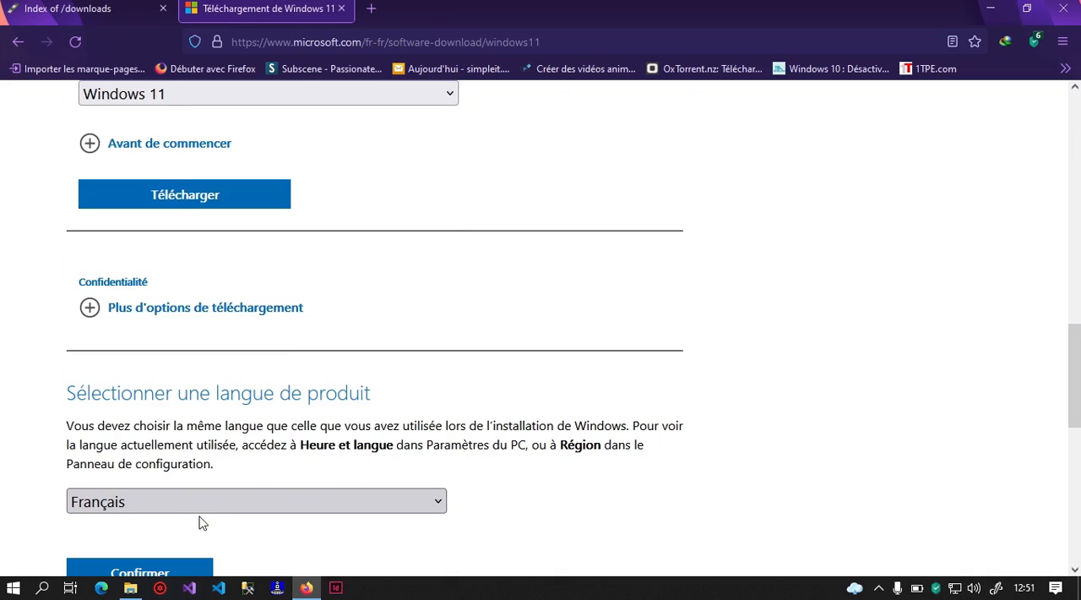
{"action": "left_click", "coordinate": [172, 574]}
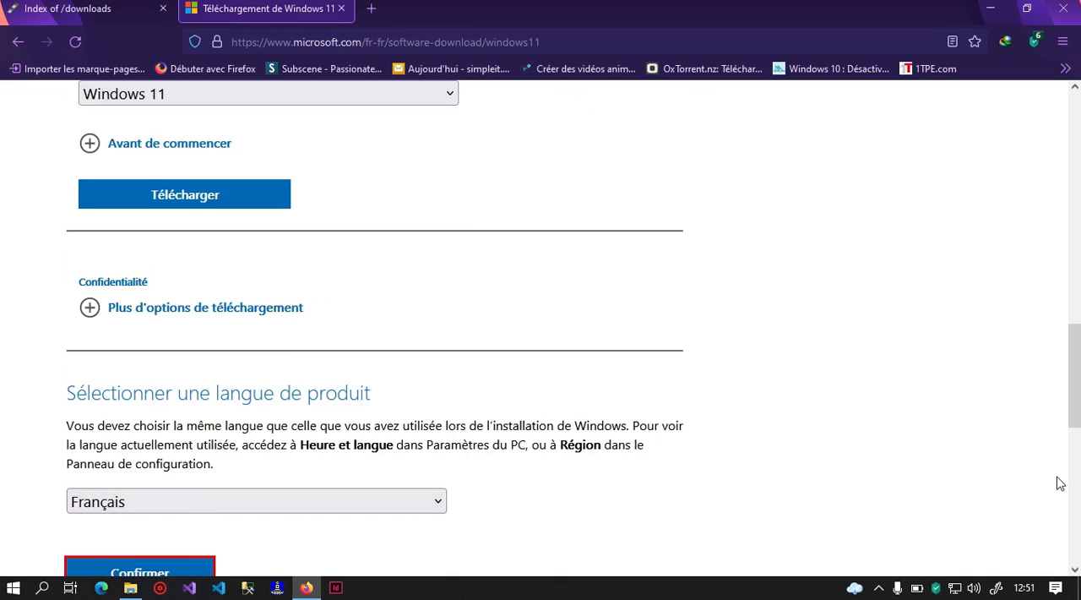
- Request the 64-bit download of the French Windows 11 ISO, cancel it, and minimize the browser
{"action": "scroll", "coordinate": [1073, 473], "scroll_direction": "down", "scroll_amount": 3}
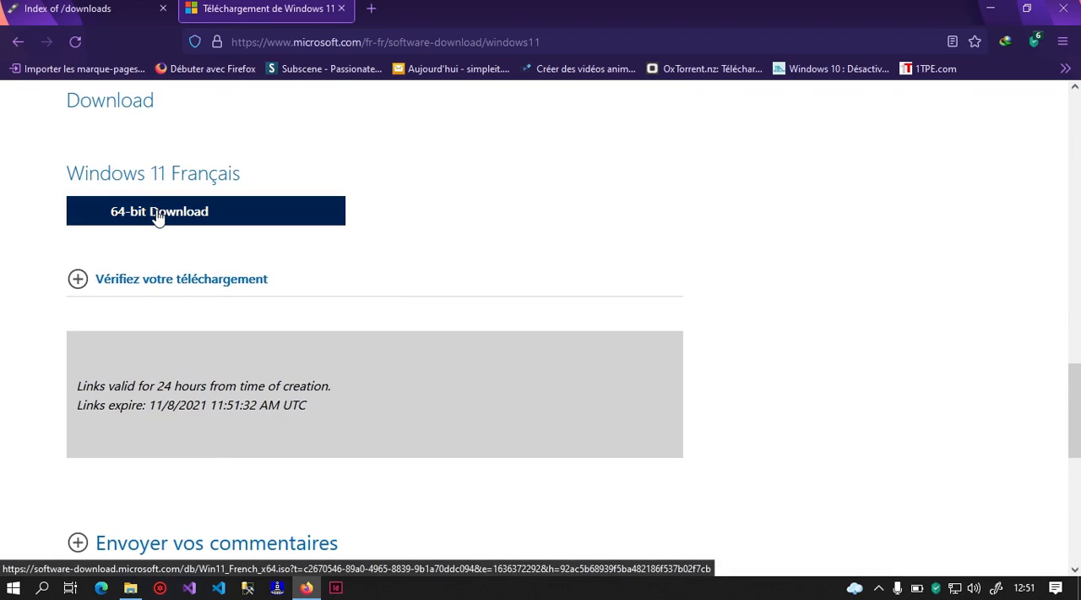
{"action": "left_click", "coordinate": [157, 217]}
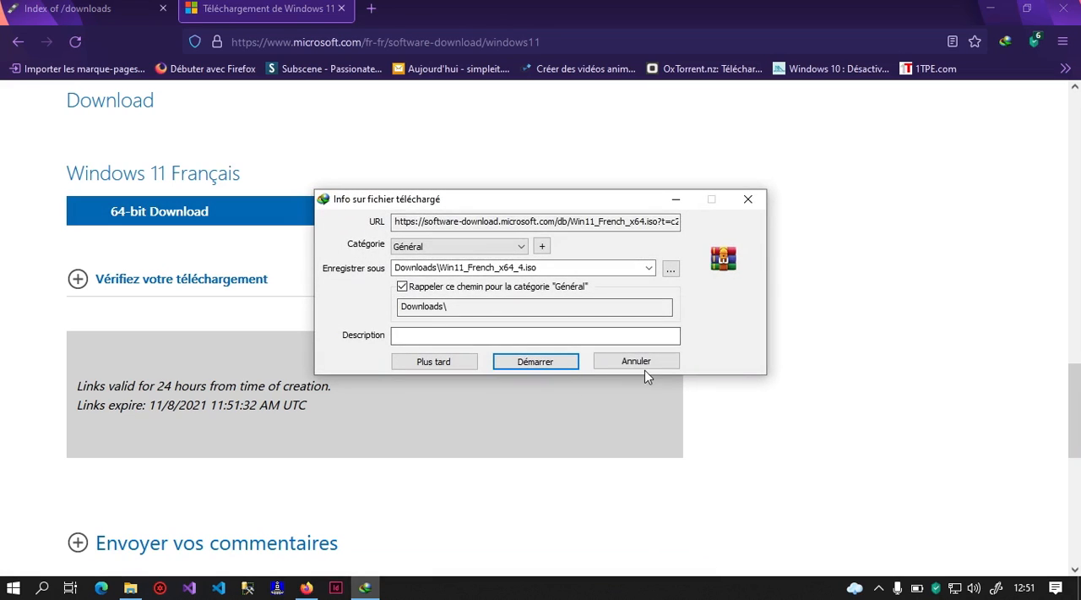
{"action": "left_click", "coordinate": [640, 364]}
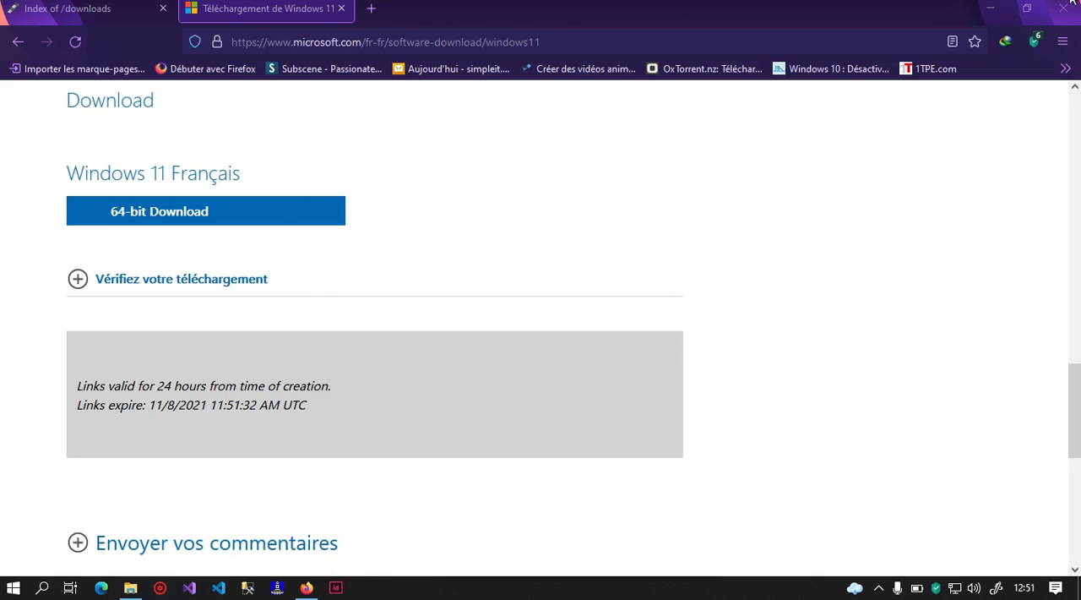
{"action": "left_click", "coordinate": [987, 7]}
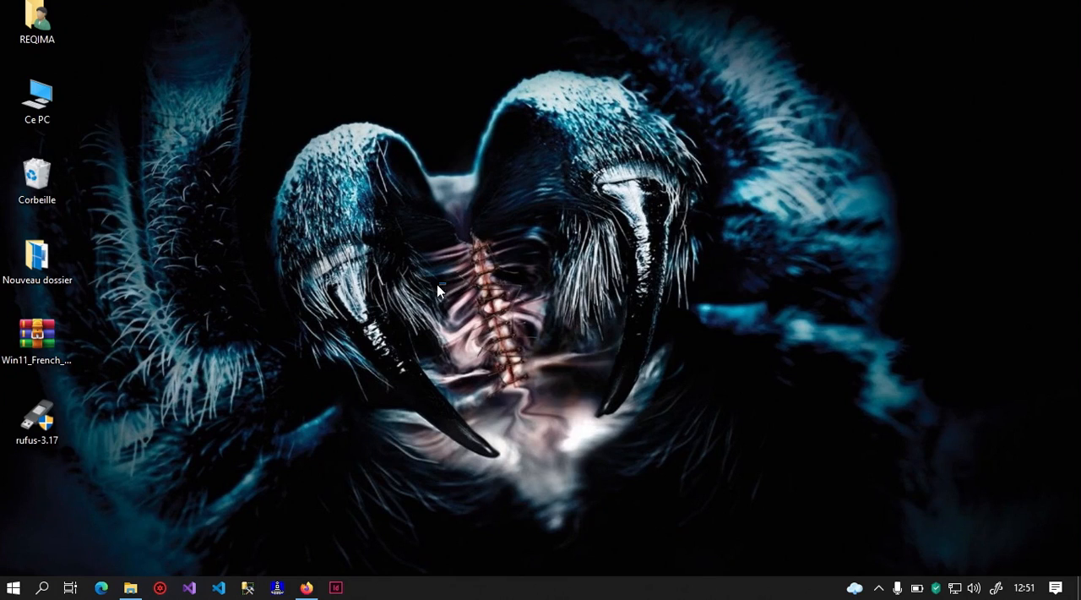
- Launch Rufus 3.17 from the desktop and keep the 16 GB USB drive G: as the target device
{"action": "left_click", "coordinate": [37, 415]}
{"action": "double_click", "coordinate": [37, 415]}
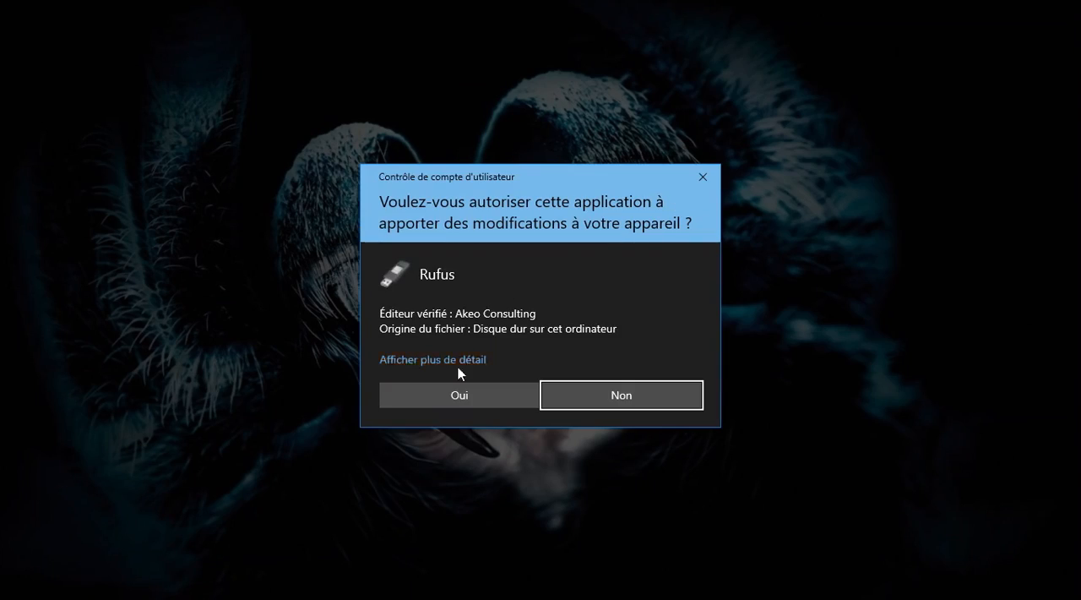
{"action": "left_click", "coordinate": [455, 389]}
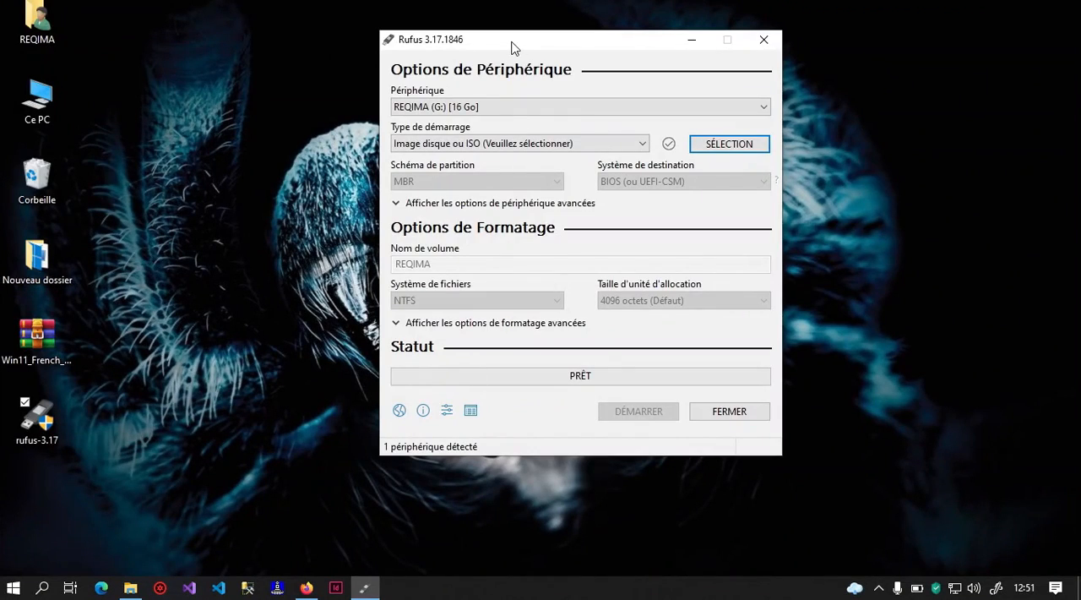
{"action": "left_click_drag", "start_coordinate": [513, 44], "coordinate": [528, 99]}
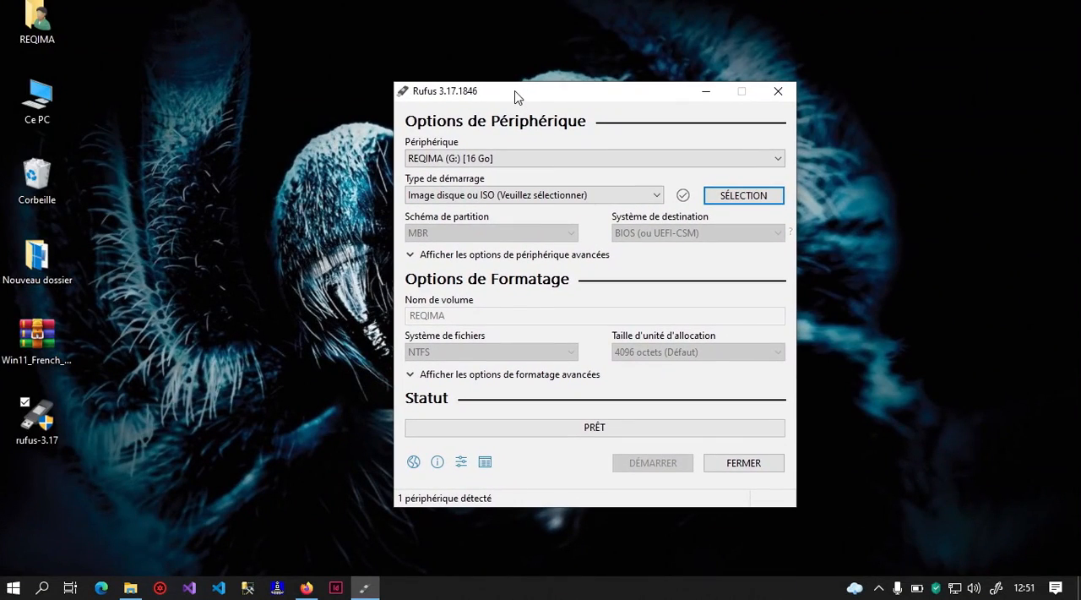
{"action": "left_click", "coordinate": [492, 159]}
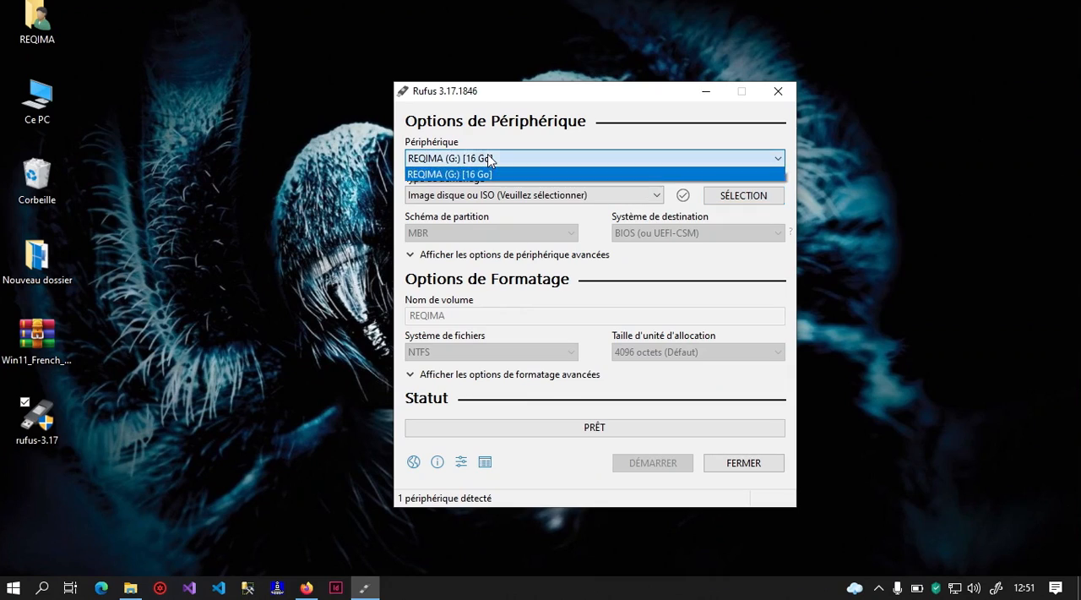
{"action": "left_click", "coordinate": [490, 160]}
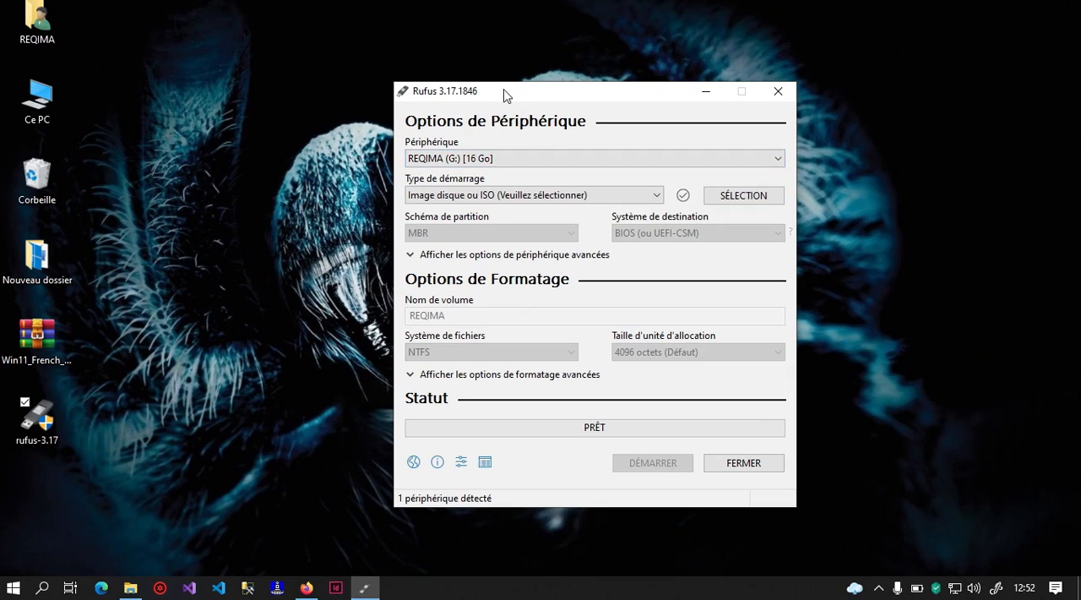
- Load the Win11_French_x64_4 ISO from the desktop folder as the boot image
{"action": "left_click_drag", "start_coordinate": [503, 94], "coordinate": [516, 94]}
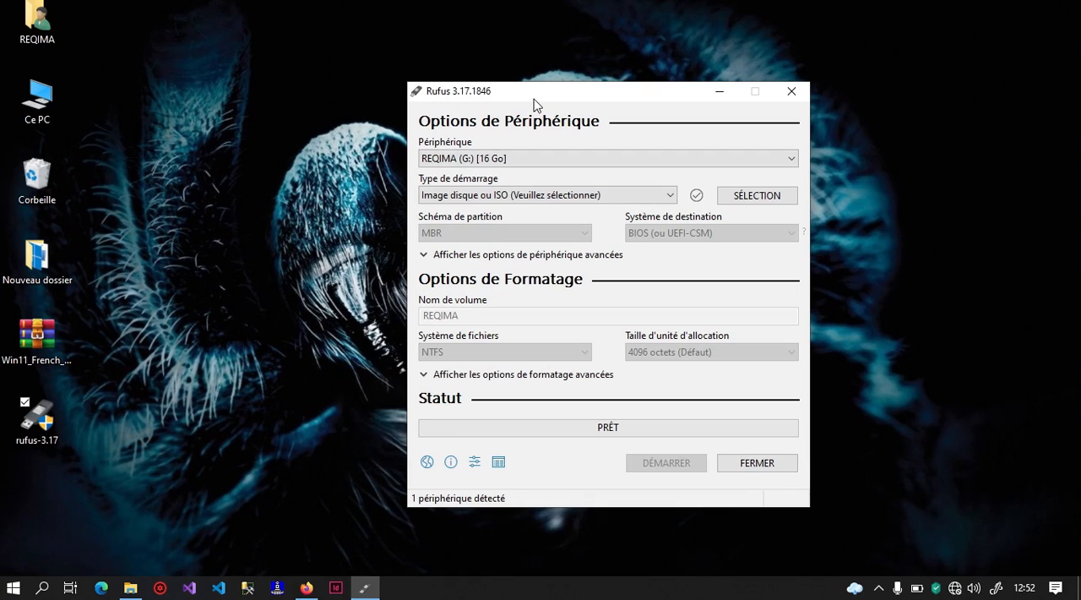
{"action": "left_click_drag", "start_coordinate": [534, 99], "coordinate": [590, 88]}
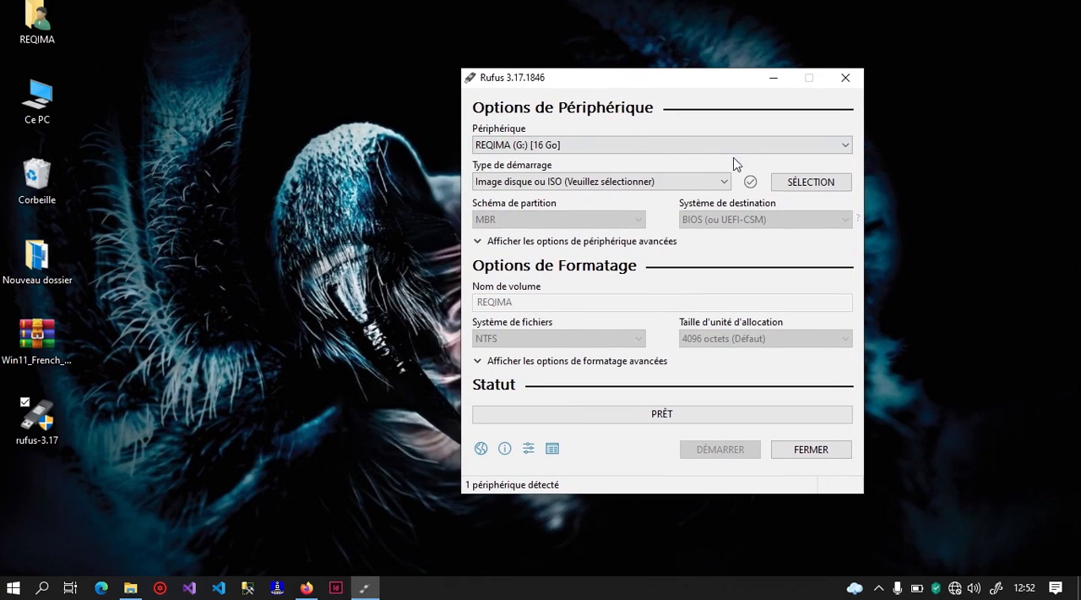
{"action": "left_click", "coordinate": [814, 187]}
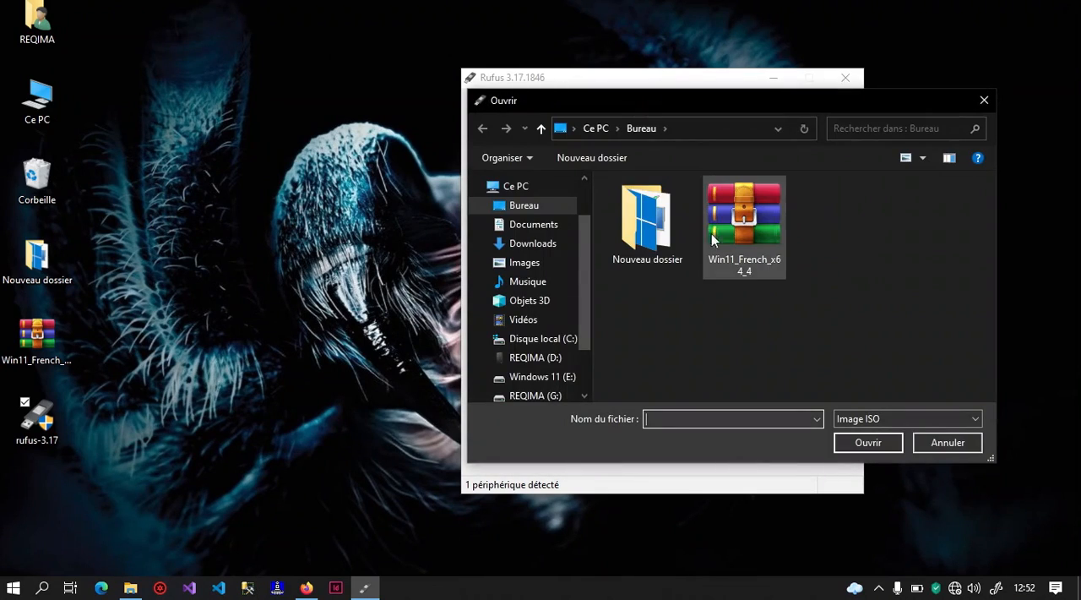
{"action": "double_click", "coordinate": [761, 253]}
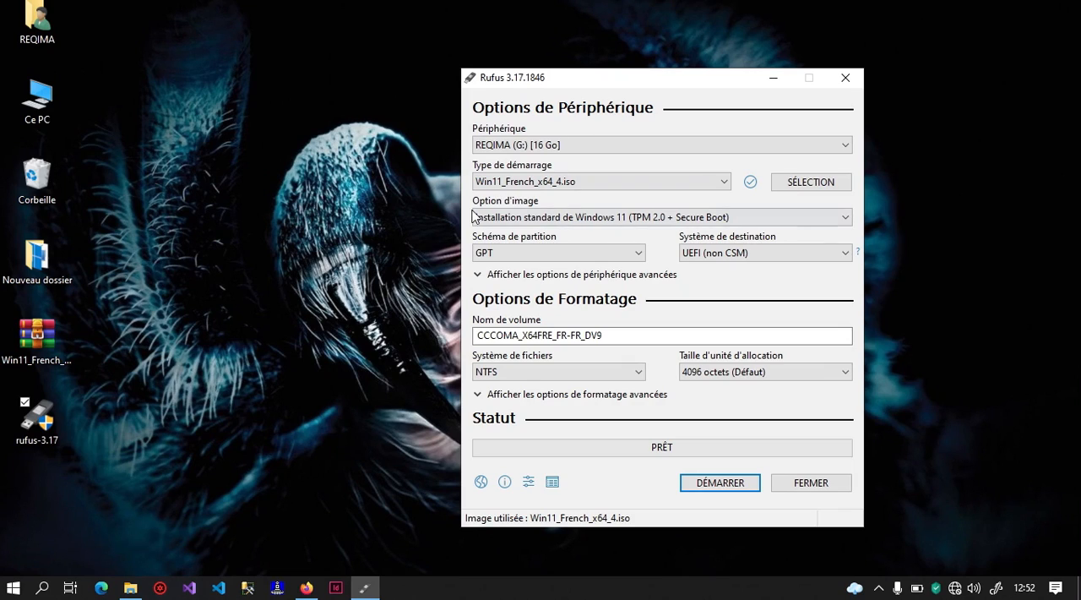
- Set the image option to the extended Windows 11 installation (sans TPM / sans Secure Boot)
{"action": "left_click", "coordinate": [530, 220]}
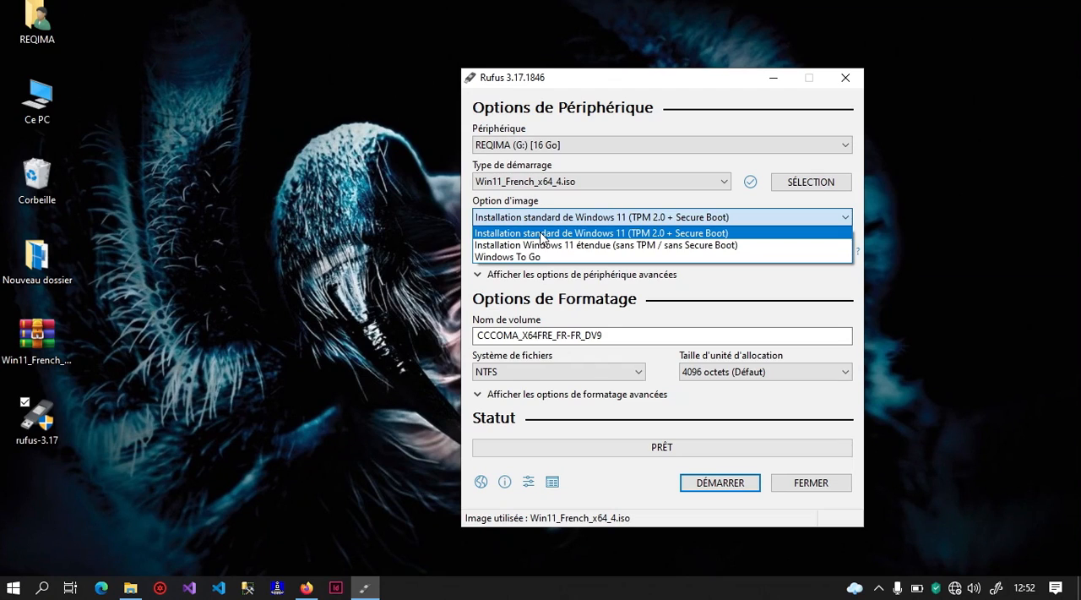
{"action": "left_click", "coordinate": [578, 234]}
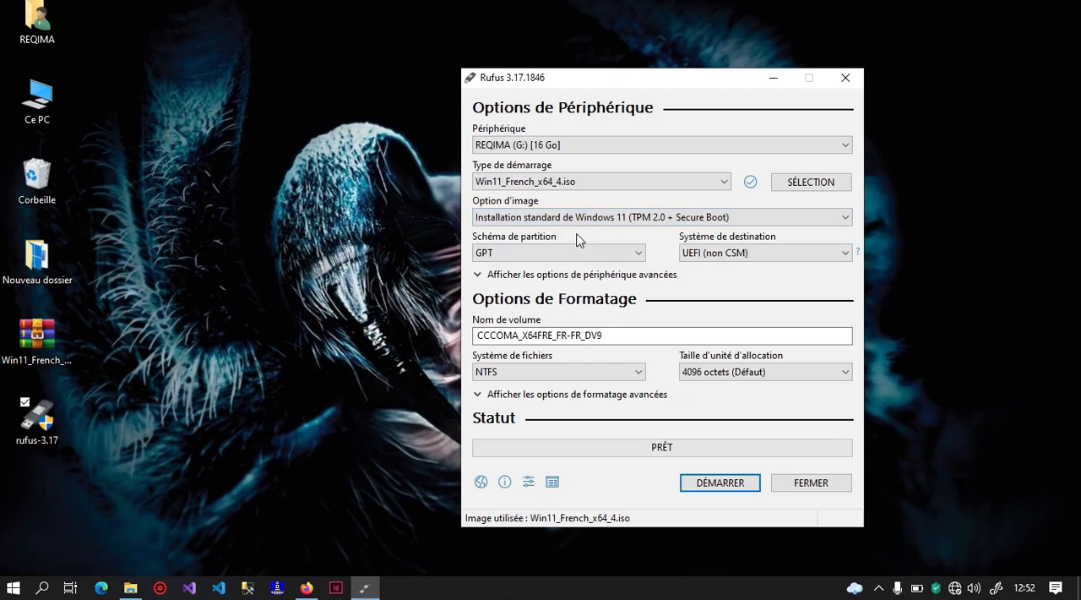
{"action": "left_click", "coordinate": [638, 218]}
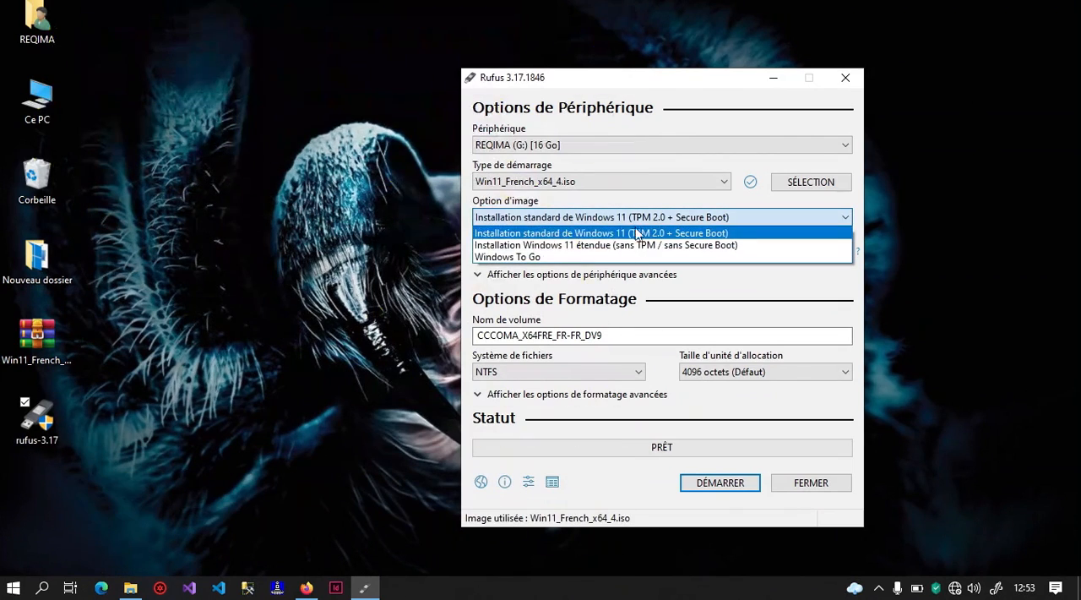
{"action": "left_click", "coordinate": [635, 245]}
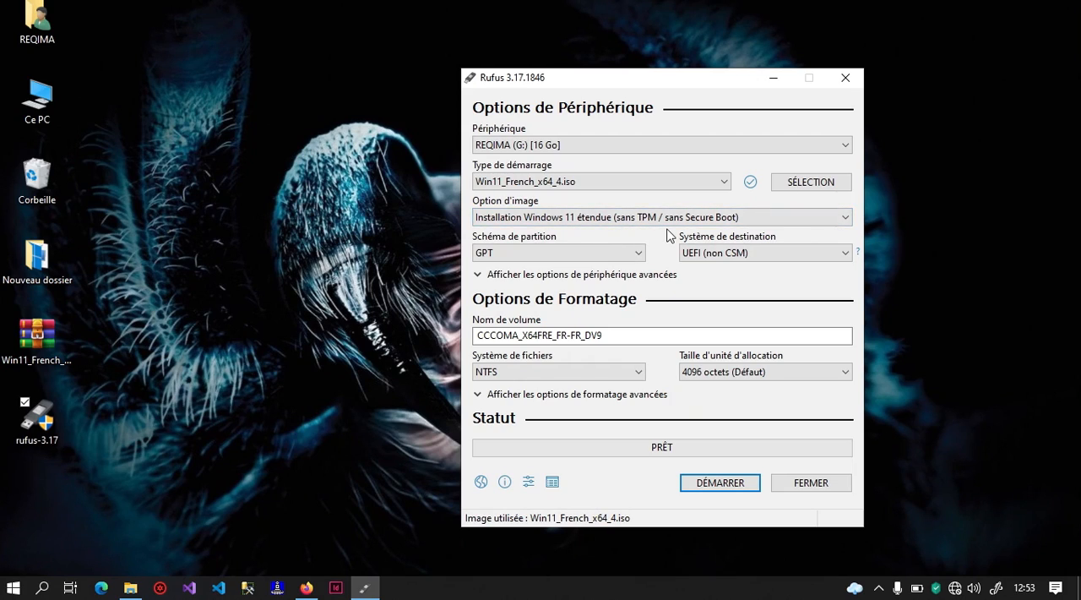
{"action": "mouse_move", "coordinate": [597, 219]}
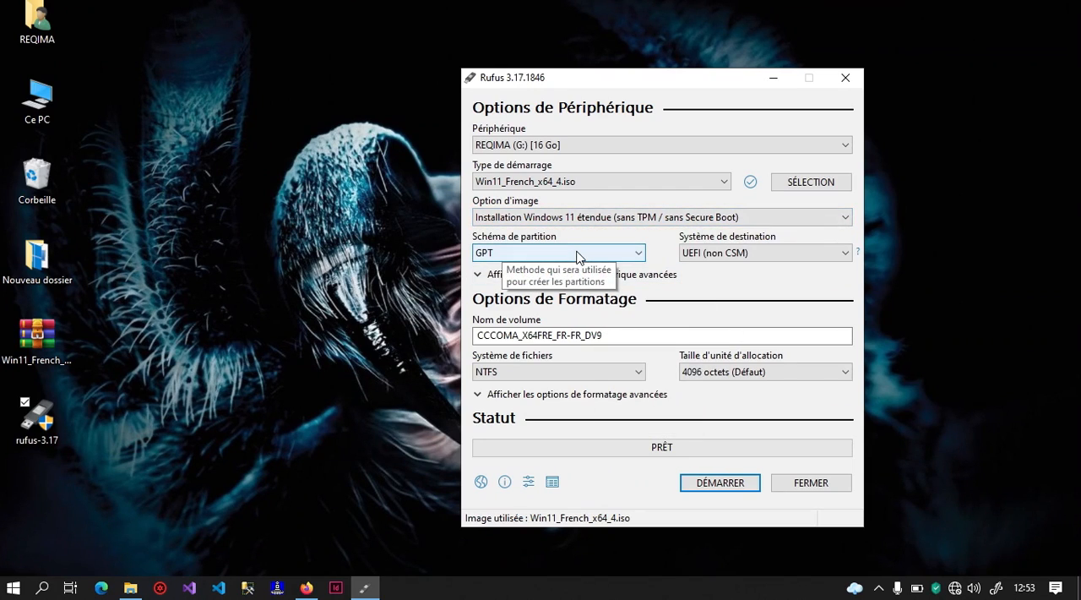
{"action": "mouse_move", "coordinate": [637, 338]}
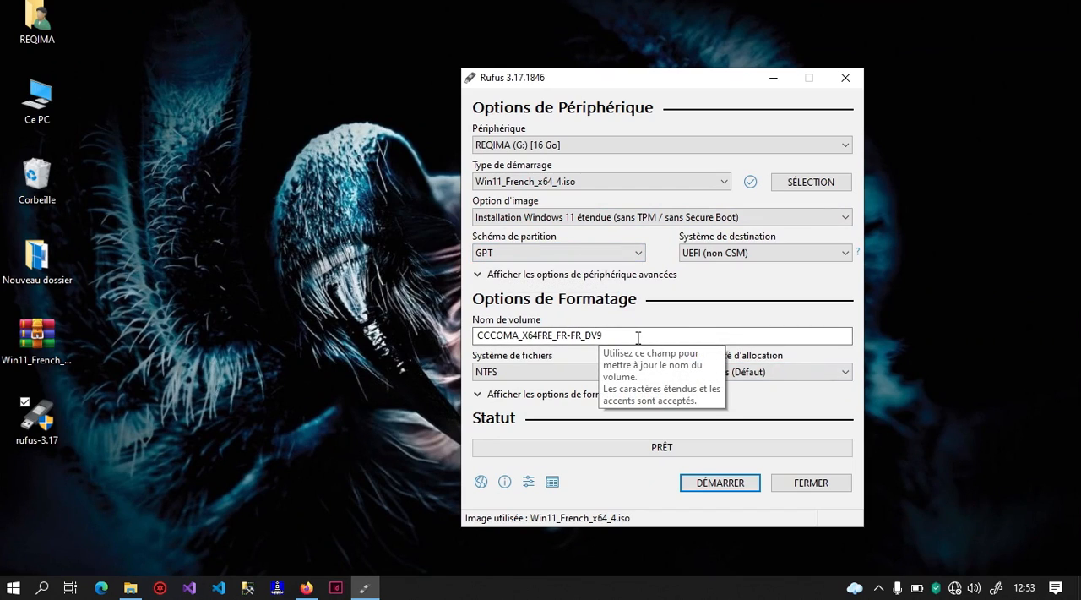
- Start writing the USB drive, accept erasing its data, close the antivirus scan report, and minimize Rufus
{"action": "left_click", "coordinate": [642, 275]}
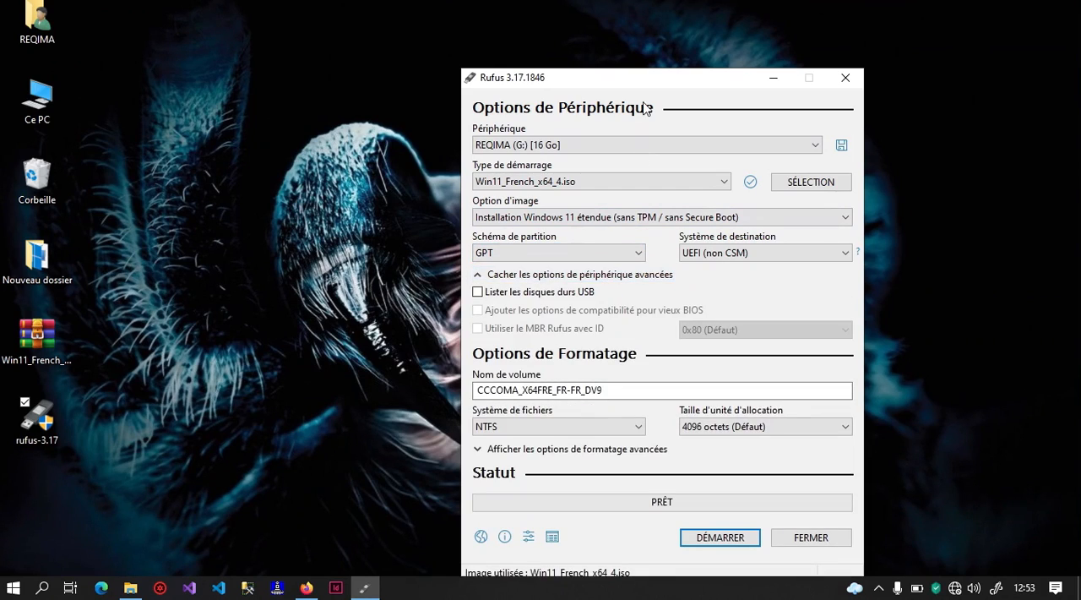
{"action": "left_click_drag", "start_coordinate": [622, 79], "coordinate": [576, 22]}
{"action": "left_click", "coordinate": [658, 483]}
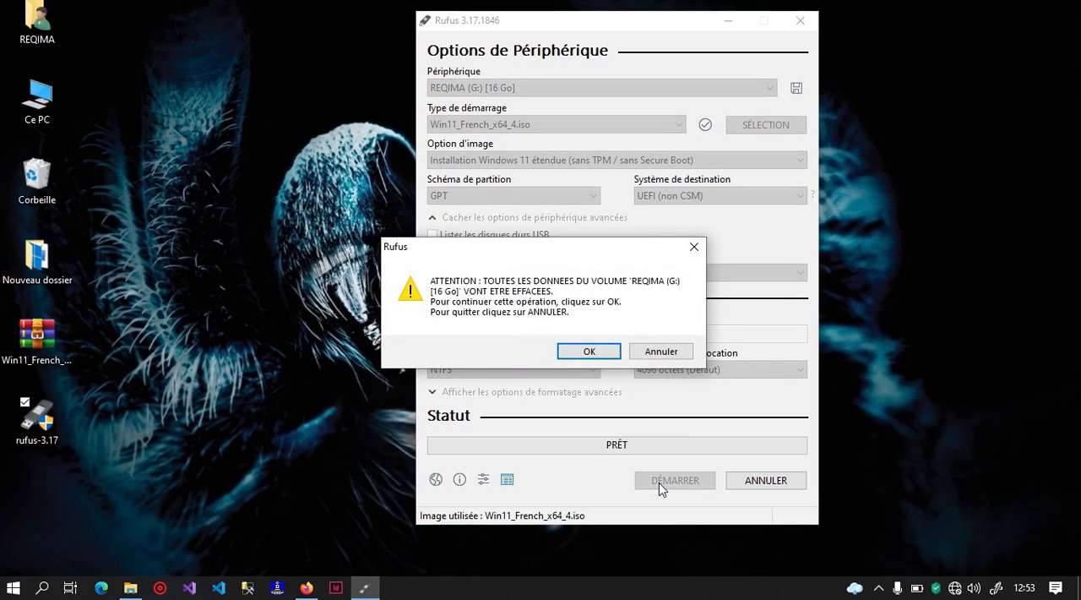
{"action": "left_click", "coordinate": [589, 353]}
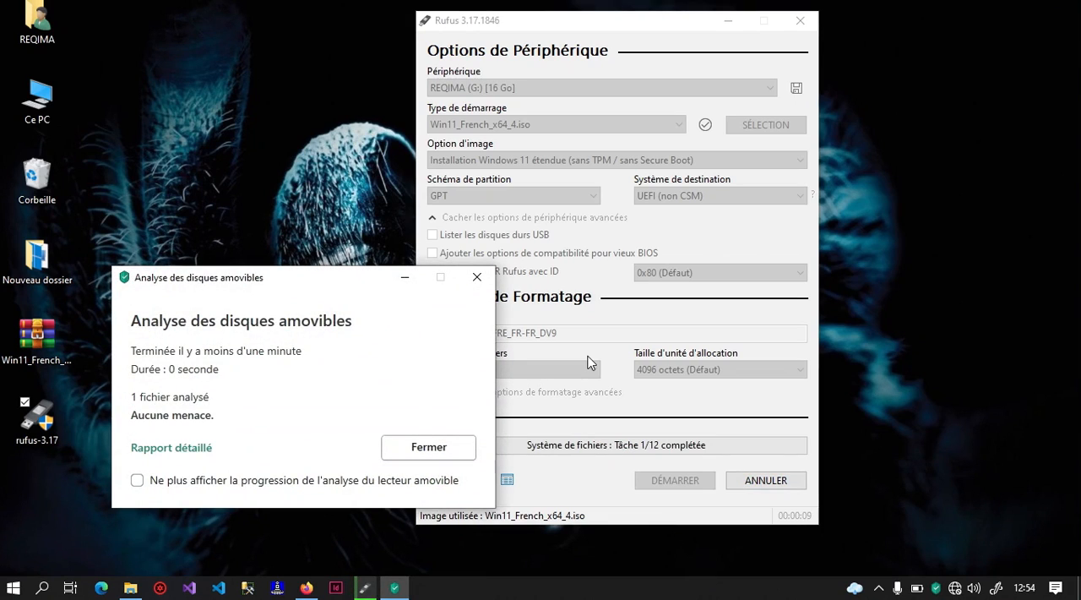
{"action": "left_click", "coordinate": [446, 446]}
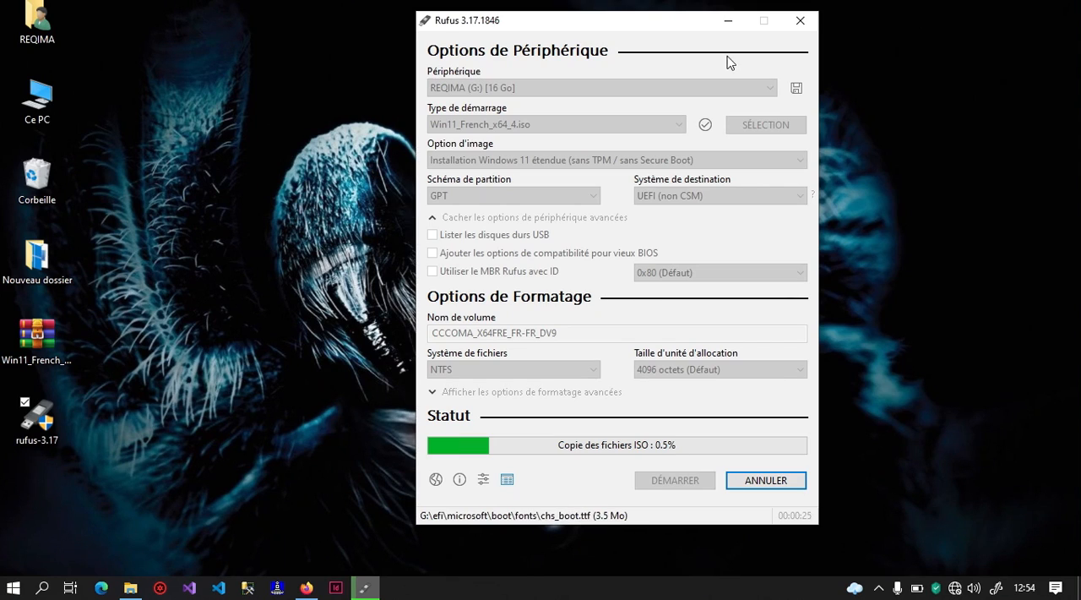
{"action": "left_click", "coordinate": [726, 22]}
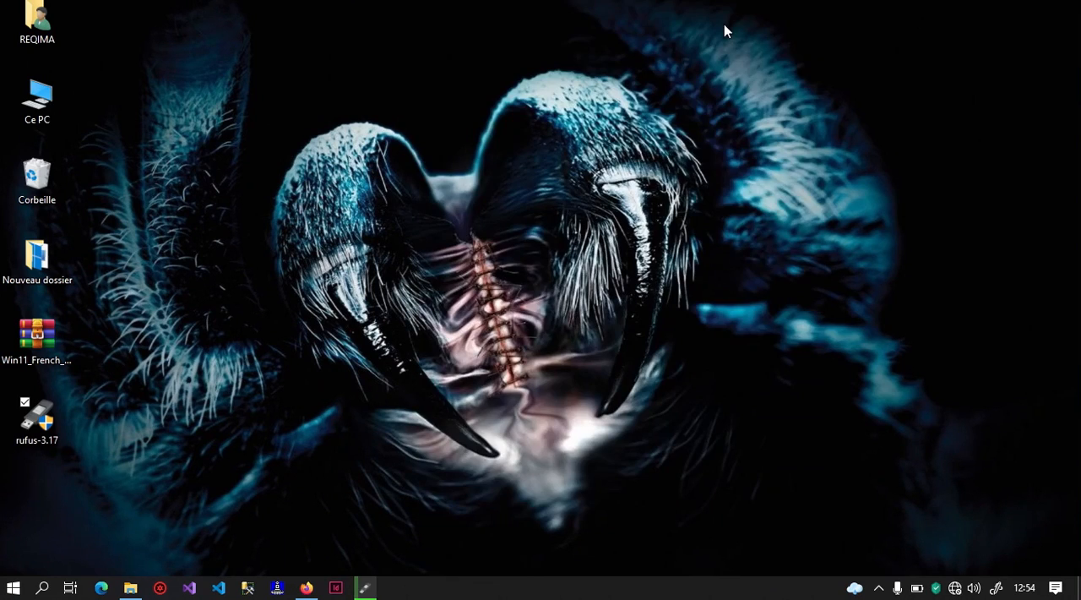